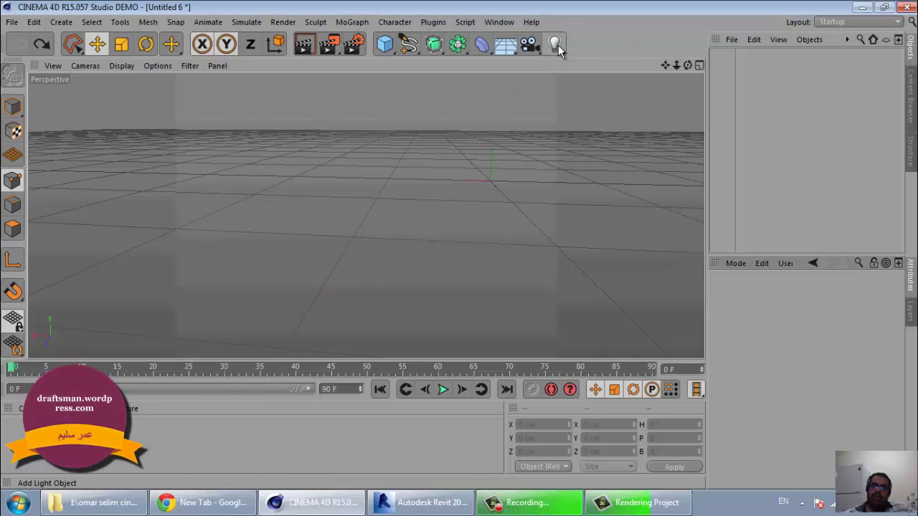
# Add a Plane primitive and scale it up into a large ground floor.
pyautogui.click(385, 50)
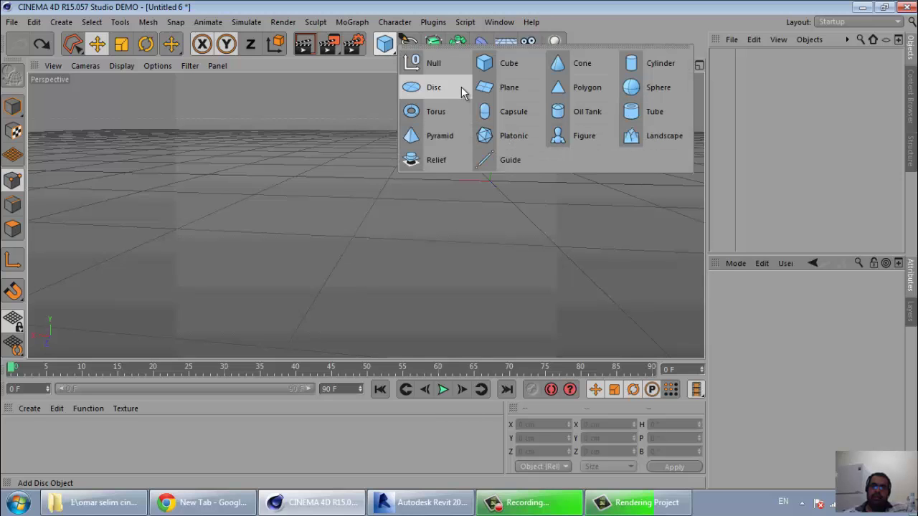
pyautogui.click(488, 88)
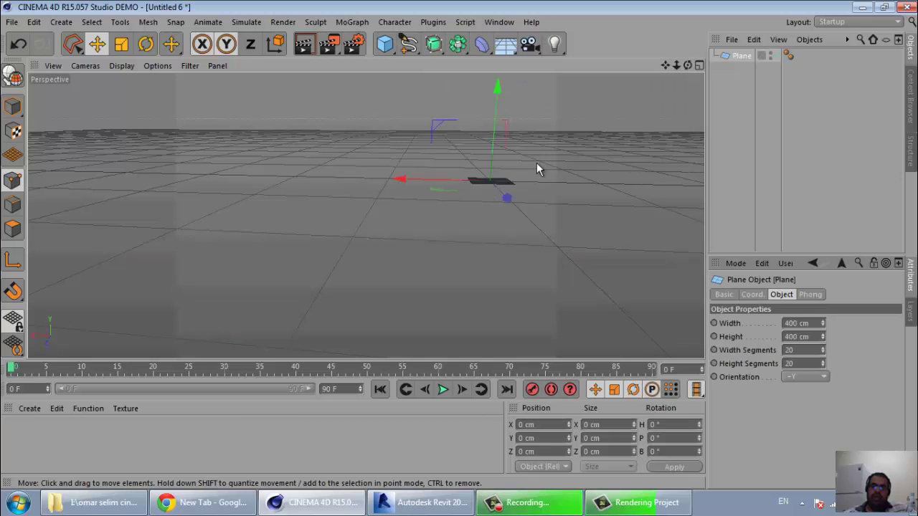
pyautogui.moveTo(536, 169)
pyautogui.keyDown('alt'); pyautogui.mouseDown()
pyautogui.moveTo(543, 162)
pyautogui.moveTo(492, 177)
pyautogui.mouseUp(); pyautogui.keyUp('alt')
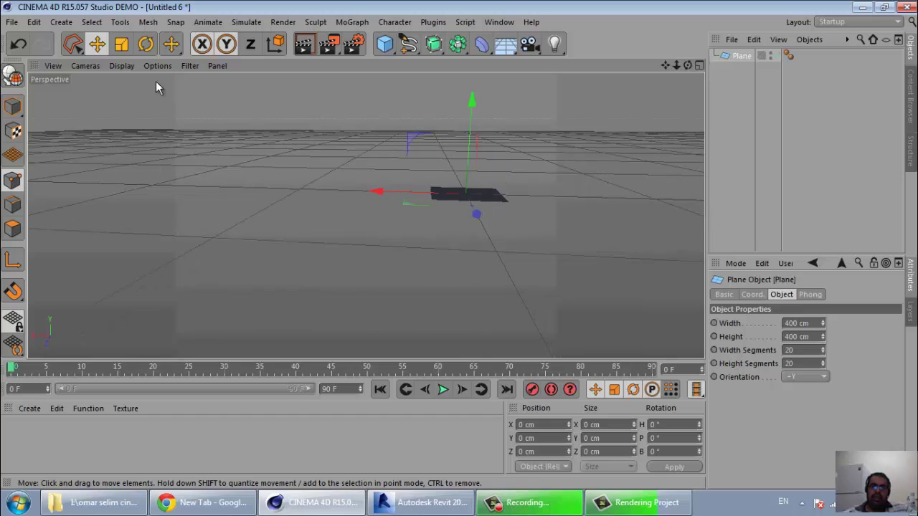
pyautogui.click(121, 44)
pyautogui.moveTo(403, 203)
pyautogui.mouseDown()
pyautogui.moveTo(457, 245)
pyautogui.moveTo(461, 238)
pyautogui.mouseUp()
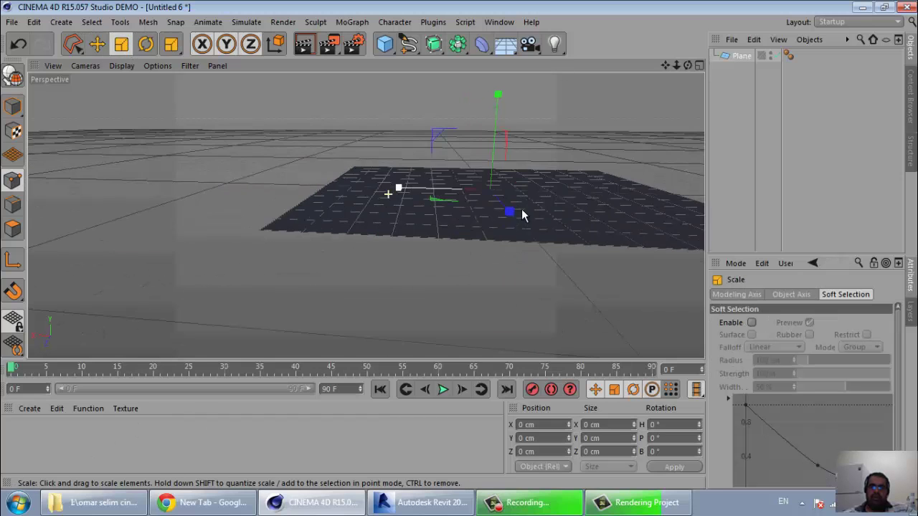
pyautogui.scroll(5, 516, 107)
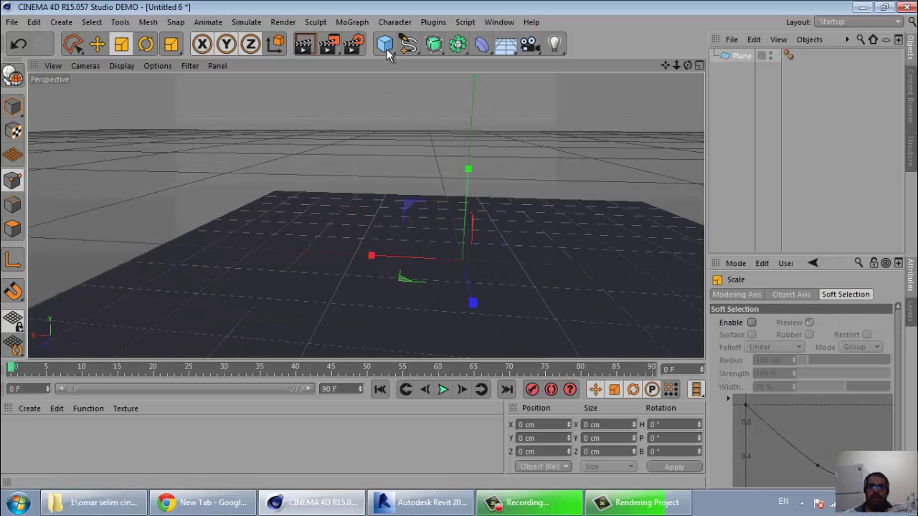
# Add a default 200 cm cube and move it up along Y onto the plane.
pyautogui.click(385, 45)
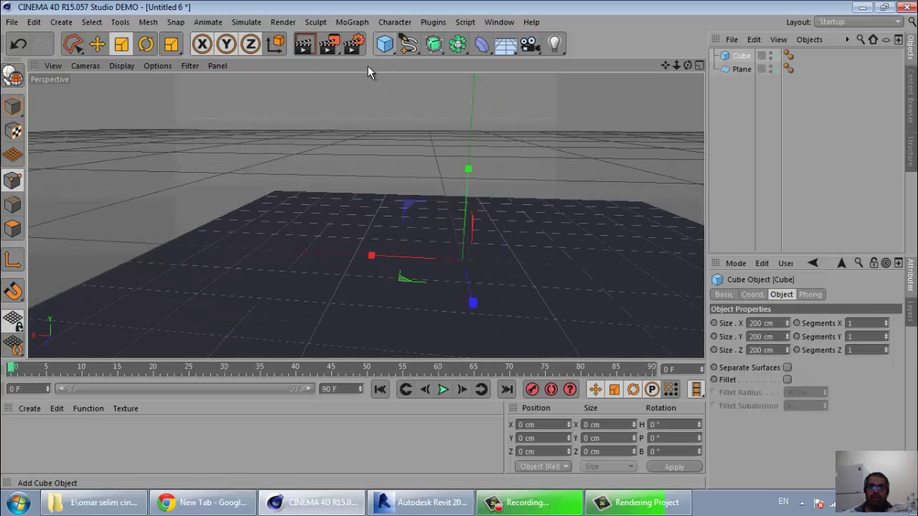
pyautogui.click(97, 46)
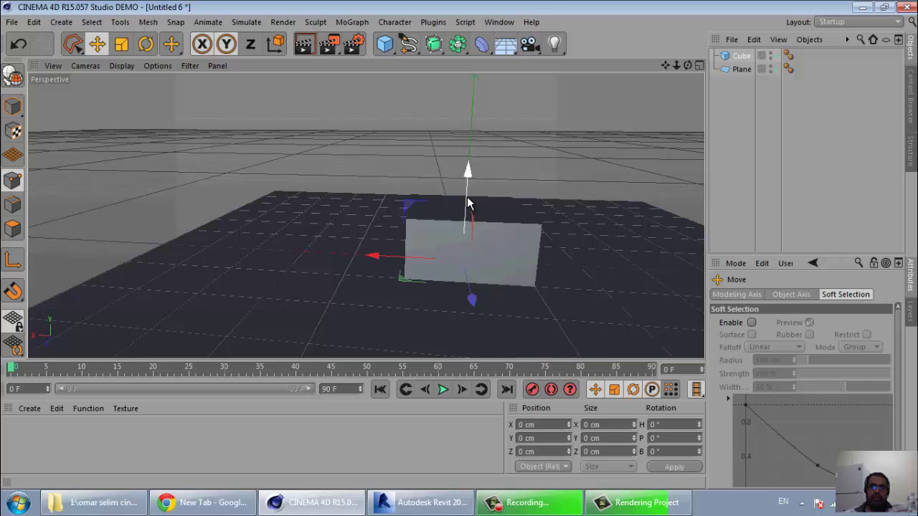
pyautogui.moveTo(467, 198); pyautogui.dragTo(478, 138)
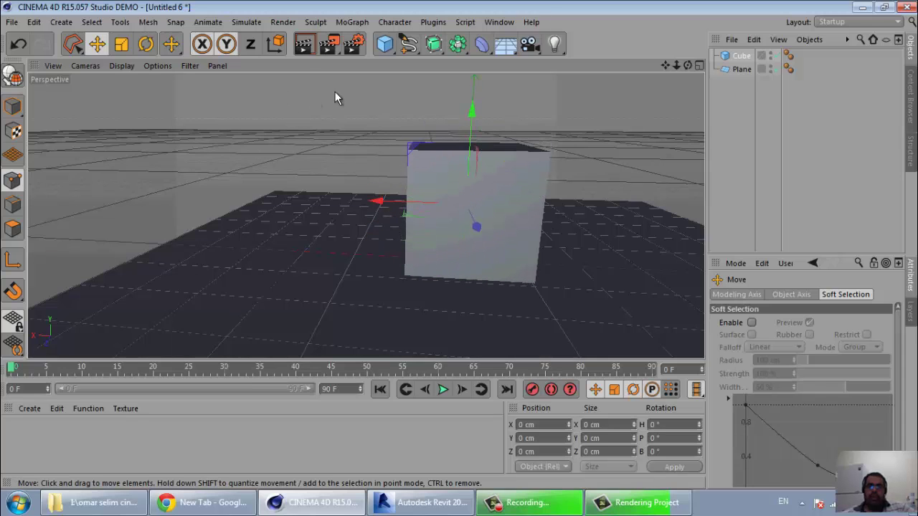
# Run a test render of the grey cube on the plane, then bring up the Light flyout.
pyautogui.click(306, 46)
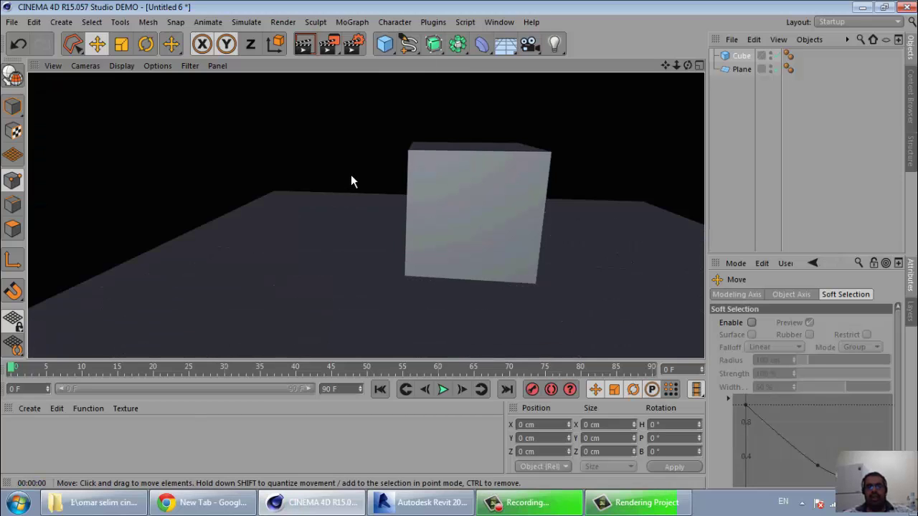
pyautogui.click(349, 133)
pyautogui.scroll(2, 529, 179)
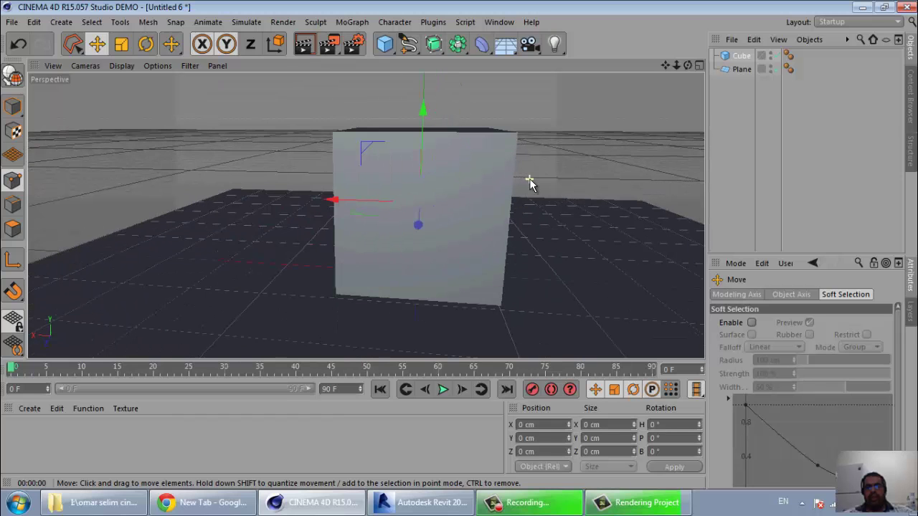
pyautogui.click(554, 44)
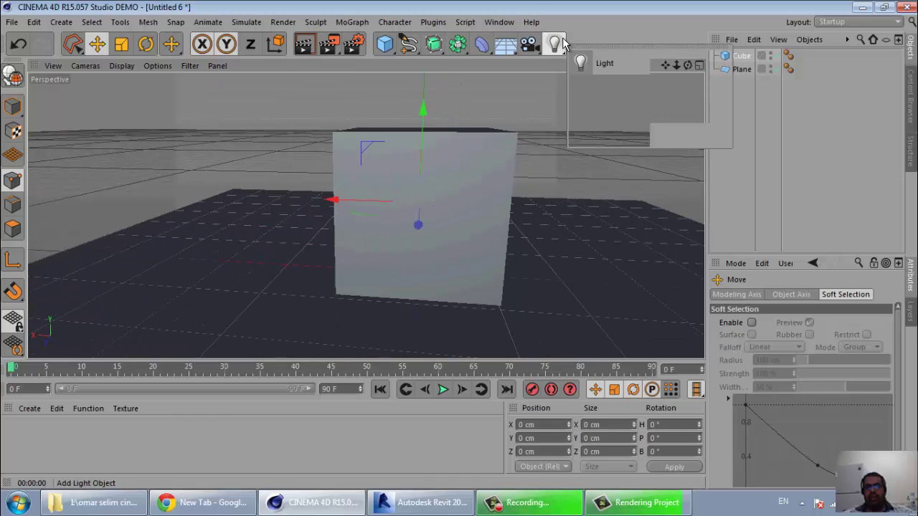
# Add an Omni light above and left of the cube, then switch to the four-view layout.
pyautogui.click(599, 65)
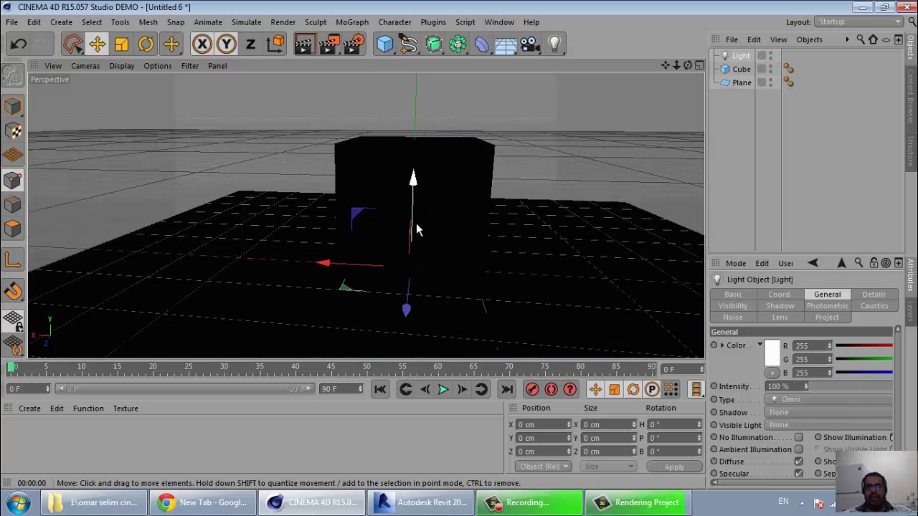
pyautogui.moveTo(418, 229); pyautogui.dragTo(459, 249)
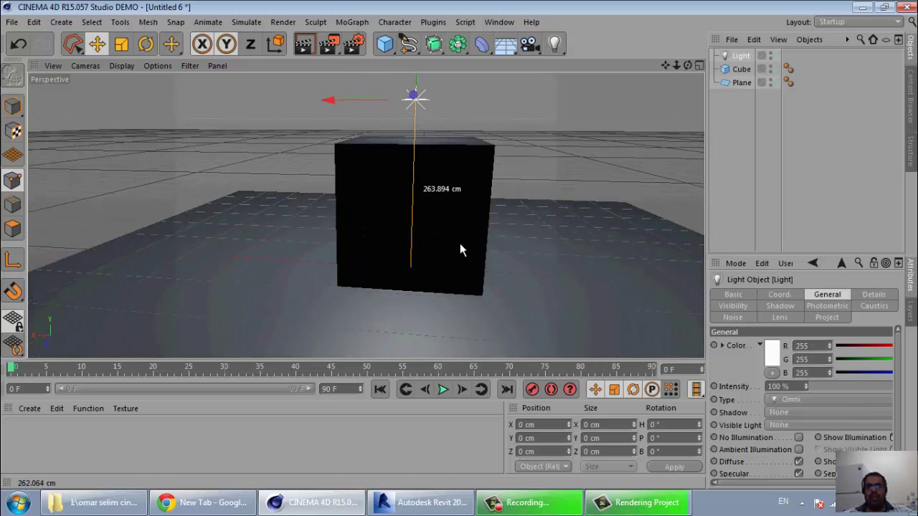
pyautogui.moveTo(344, 100); pyautogui.dragTo(208, 113)
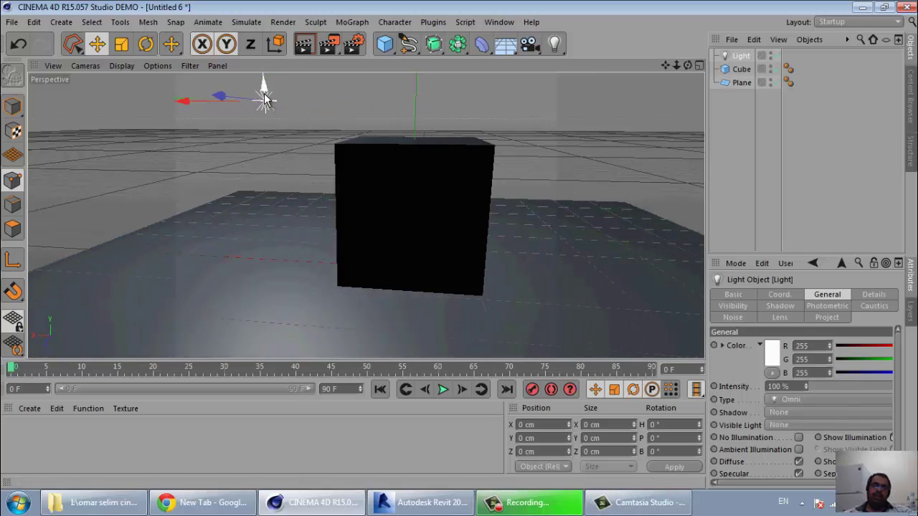
pyautogui.moveTo(249, 103); pyautogui.dragTo(485, 171)
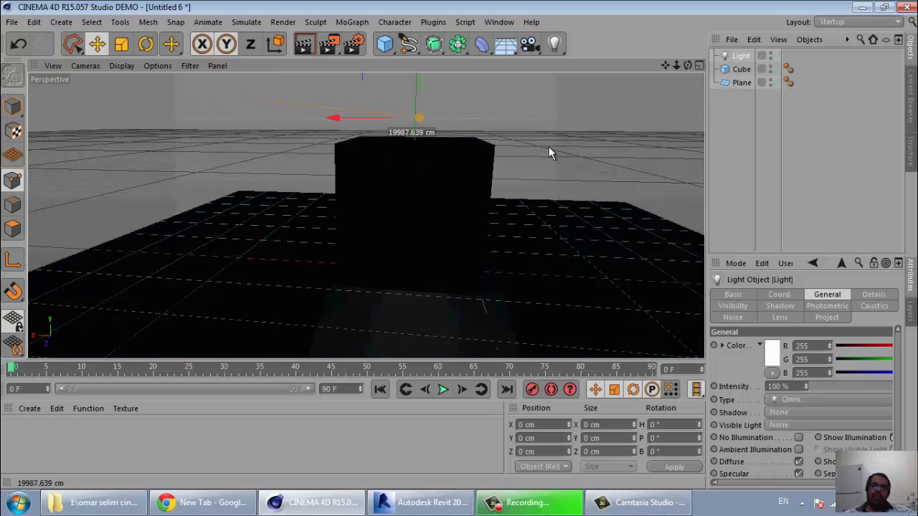
pyautogui.moveTo(549, 152)
pyautogui.mouseDown()
pyautogui.moveTo(300, 102)
pyautogui.moveTo(172, 114)
pyautogui.mouseUp()
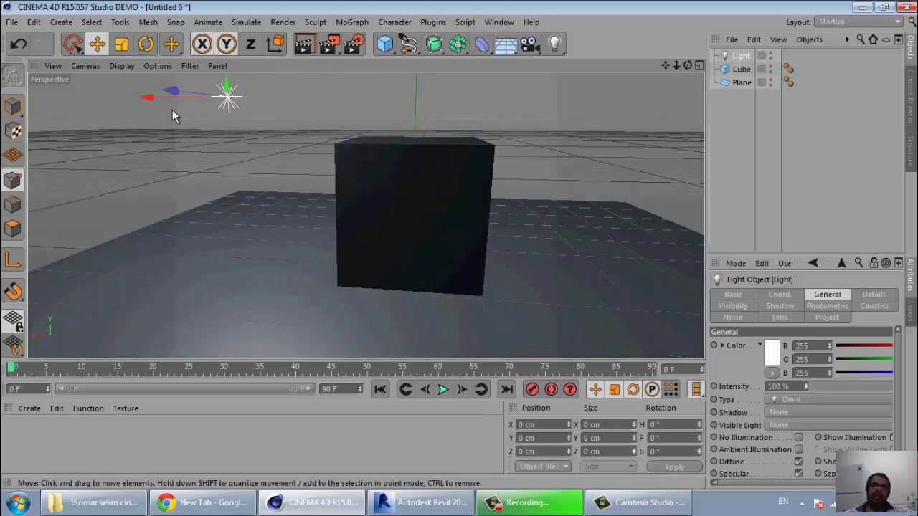
pyautogui.moveTo(357, 163)
pyautogui.keyDown('alt'); pyautogui.mouseDown()
pyautogui.moveTo(323, 308)
pyautogui.moveTo(255, 203)
pyautogui.mouseUp(); pyautogui.keyUp('alt')
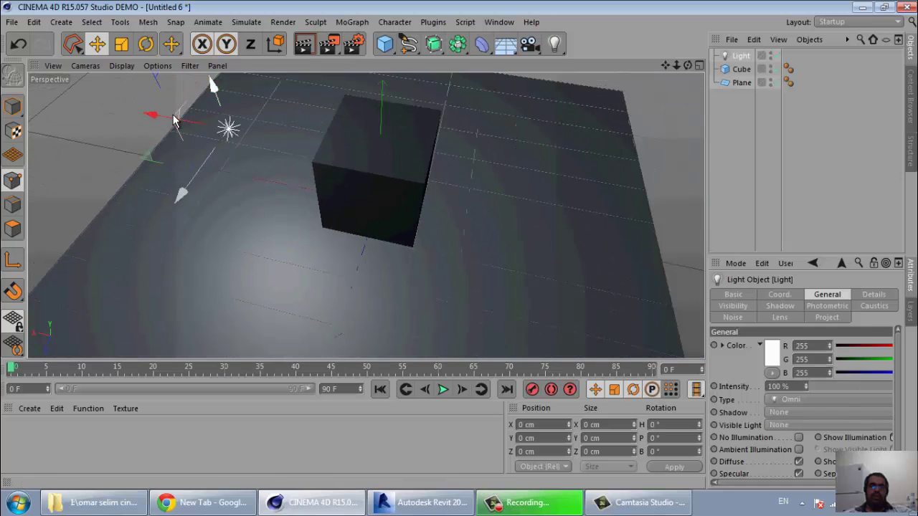
pyautogui.moveTo(180, 127)
pyautogui.mouseDown()
pyautogui.moveTo(519, 203)
pyautogui.moveTo(175, 150)
pyautogui.mouseUp()
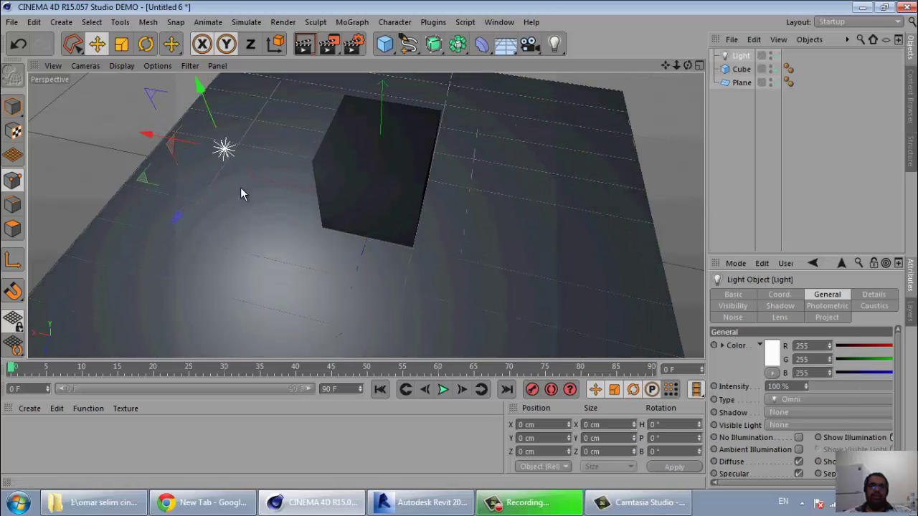
pyautogui.keyDown('alt'); pyautogui.moveTo(153, 172); pyautogui.dragTo(210, 182); pyautogui.keyUp('alt')
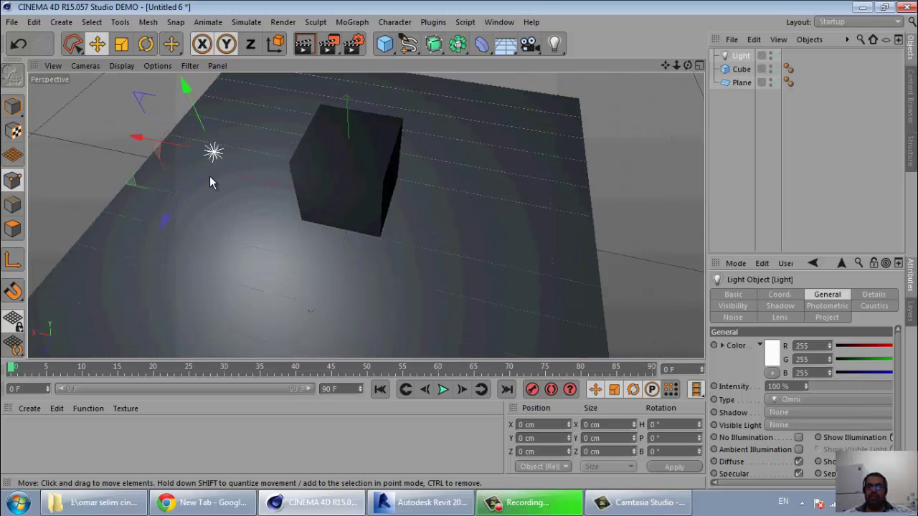
pyautogui.middleClick(210, 177)
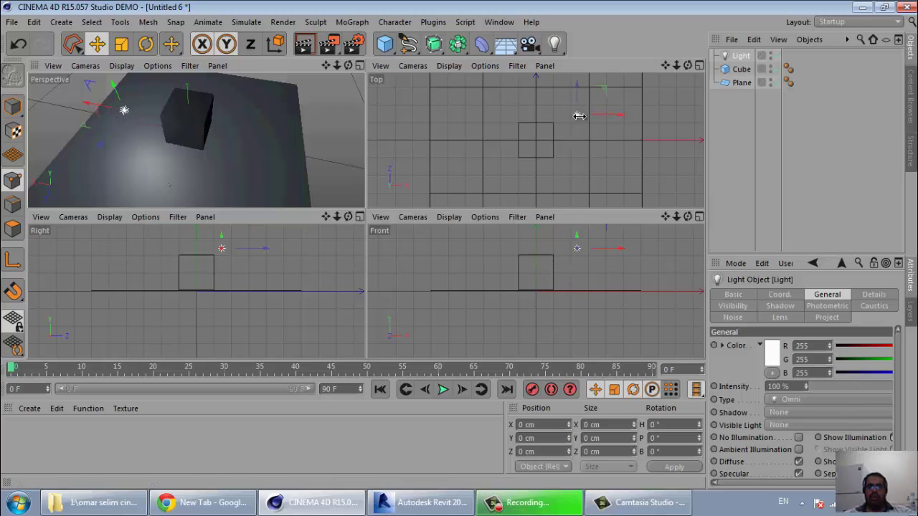
# Reposition the Omni light in the Top and Front views.
pyautogui.click(575, 128)
pyautogui.moveTo(575, 129)
pyautogui.mouseDown()
pyautogui.moveTo(575, 114)
pyautogui.moveTo(592, 115)
pyautogui.mouseUp()
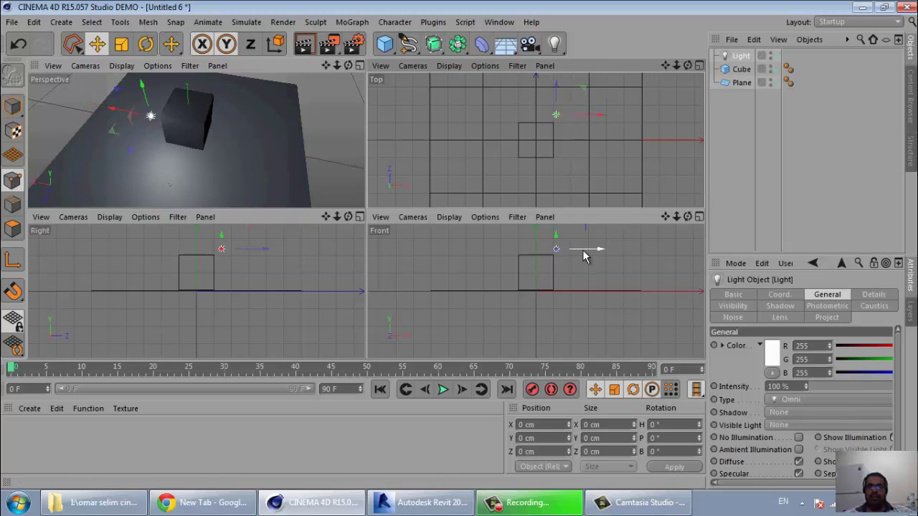
pyautogui.moveTo(584, 252)
pyautogui.mouseDown()
pyautogui.moveTo(623, 252)
pyautogui.moveTo(582, 256)
pyautogui.mouseUp()
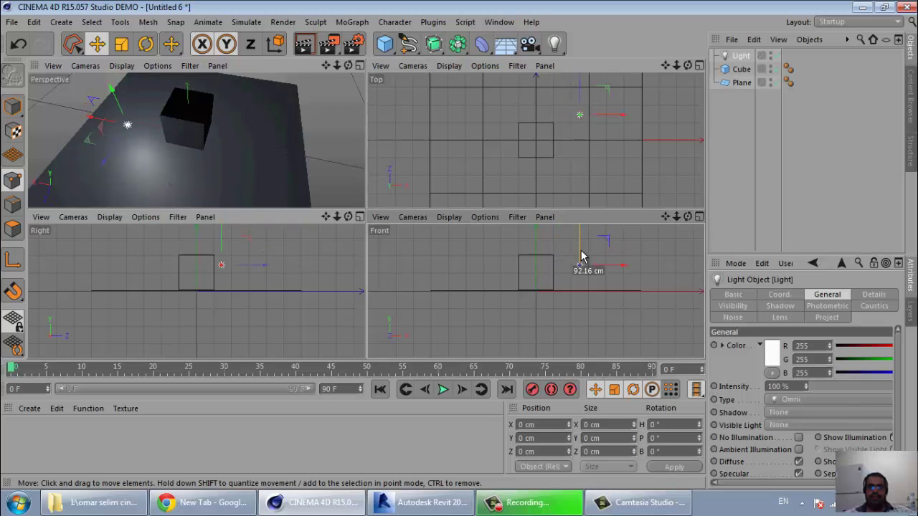
# Maximise the Perspective view and render it to check the light's glow.
pyautogui.middleClick(335, 141)
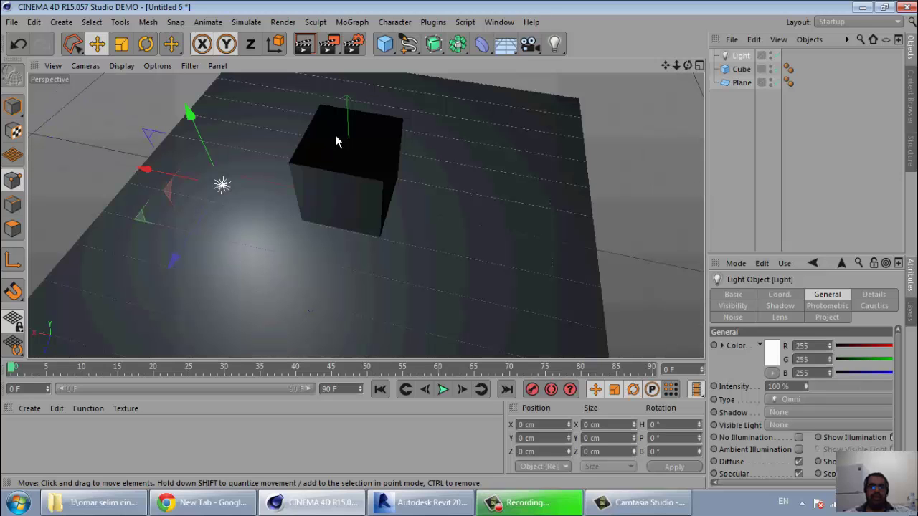
pyautogui.click(305, 45)
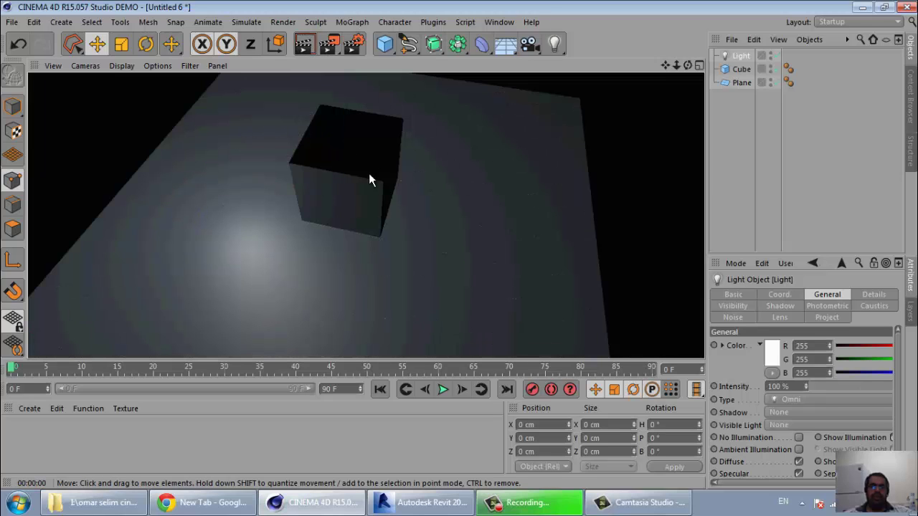
pyautogui.click(311, 43)
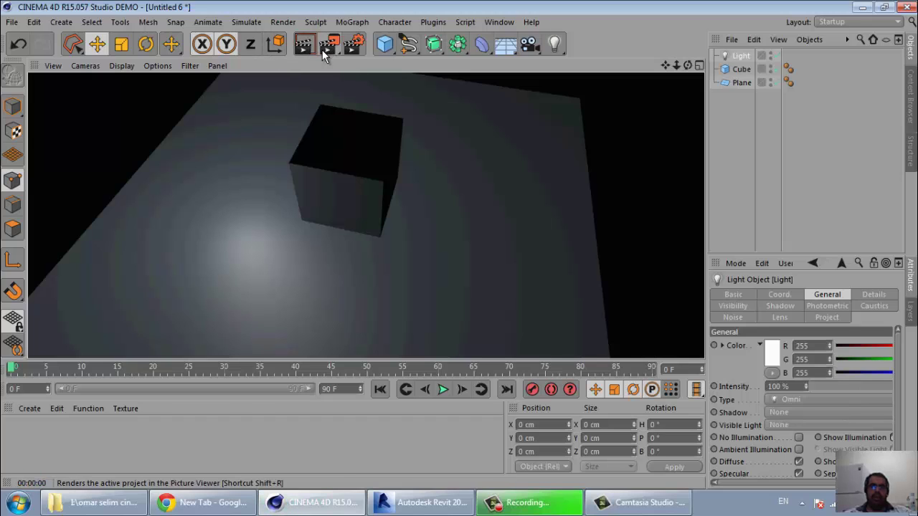
# Add a second Omni light, Light.1, raised and placed to the right of the cube.
pyautogui.click(553, 45)
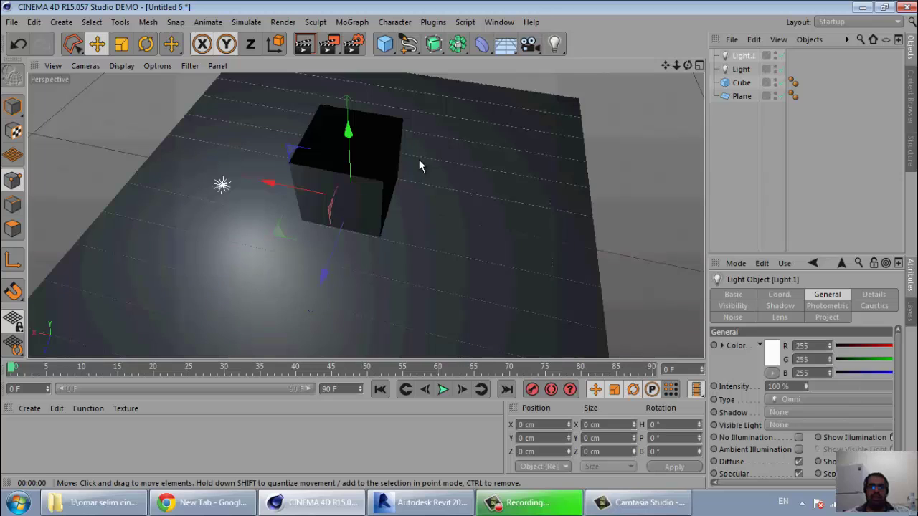
pyautogui.moveTo(356, 177); pyautogui.dragTo(378, 87)
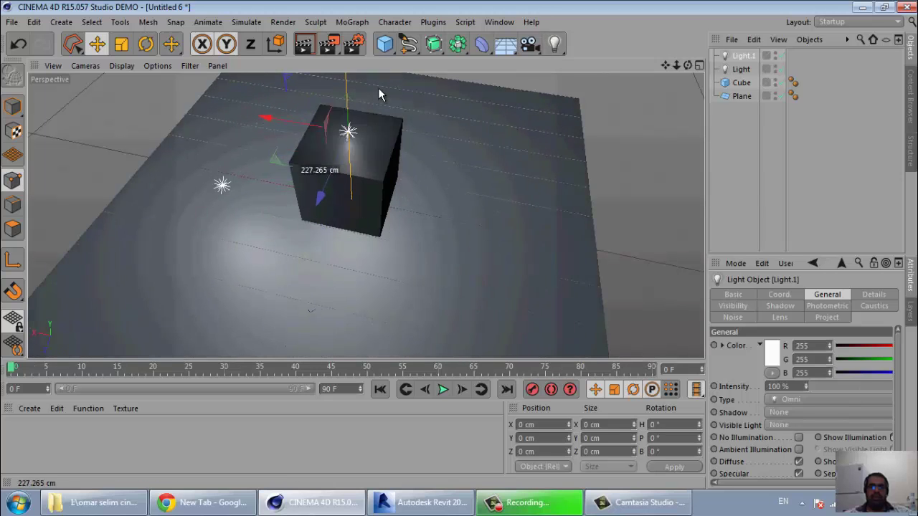
pyautogui.moveTo(262, 109); pyautogui.dragTo(543, 127)
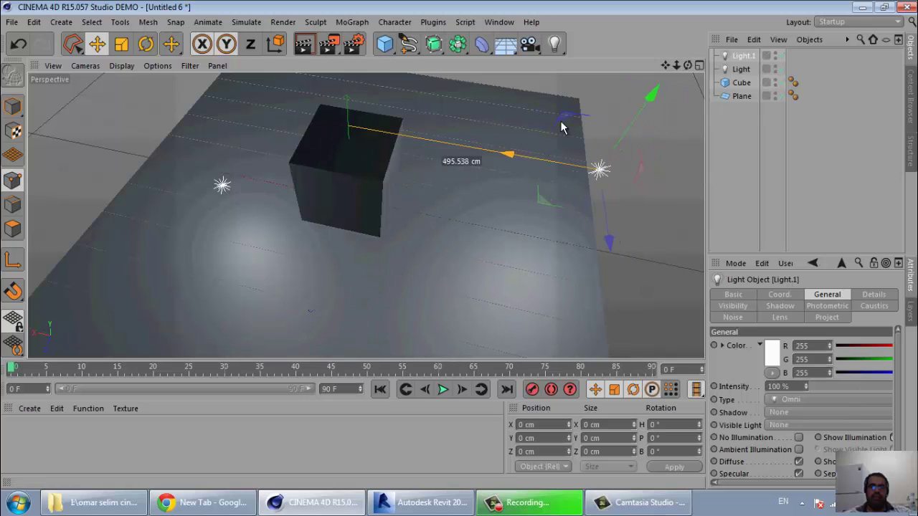
pyautogui.moveTo(543, 128); pyautogui.dragTo(564, 123)
pyautogui.click(550, 43)
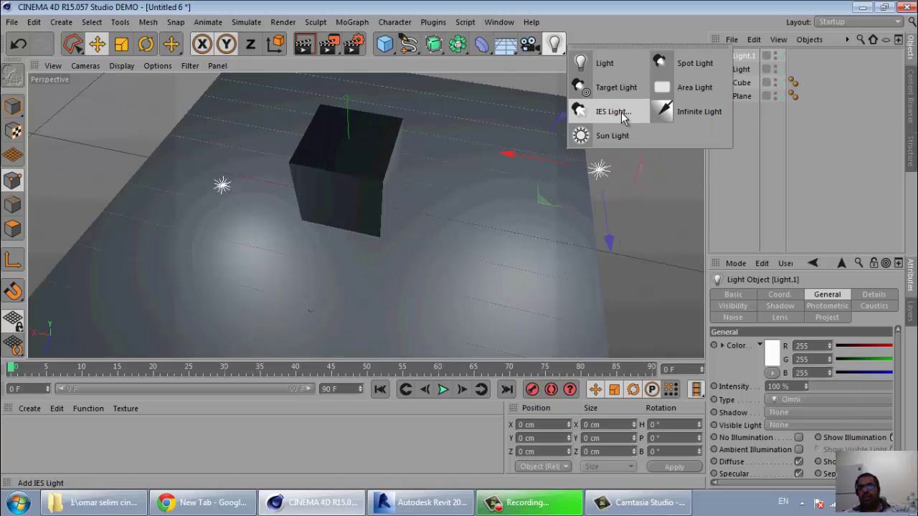
# Add an orange Sun light beside the cube and adjust its direction.
pyautogui.click(629, 144)
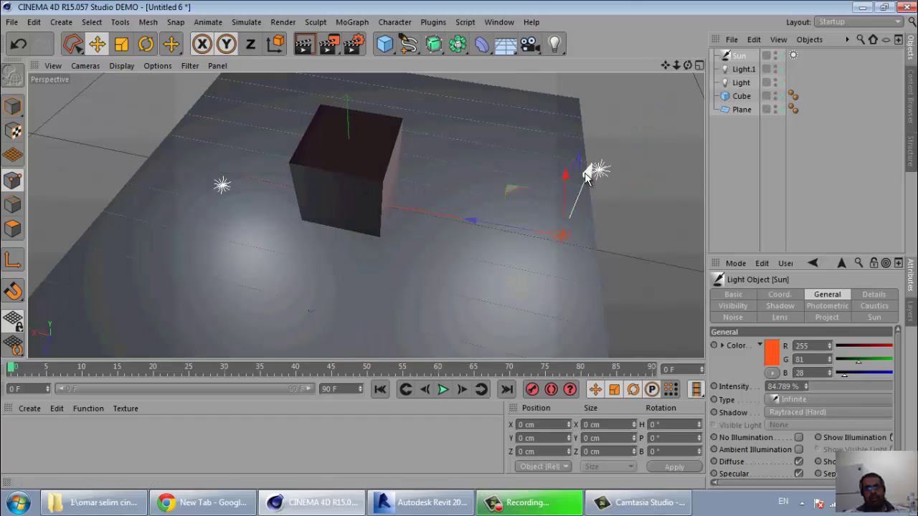
pyautogui.moveTo(592, 171); pyautogui.dragTo(603, 127)
pyautogui.moveTo(636, 236)
pyautogui.keyDown('alt'); pyautogui.mouseDown()
pyautogui.moveTo(423, 198)
pyautogui.moveTo(542, 72)
pyautogui.moveTo(688, 86)
pyautogui.mouseUp(); pyautogui.keyUp('alt')
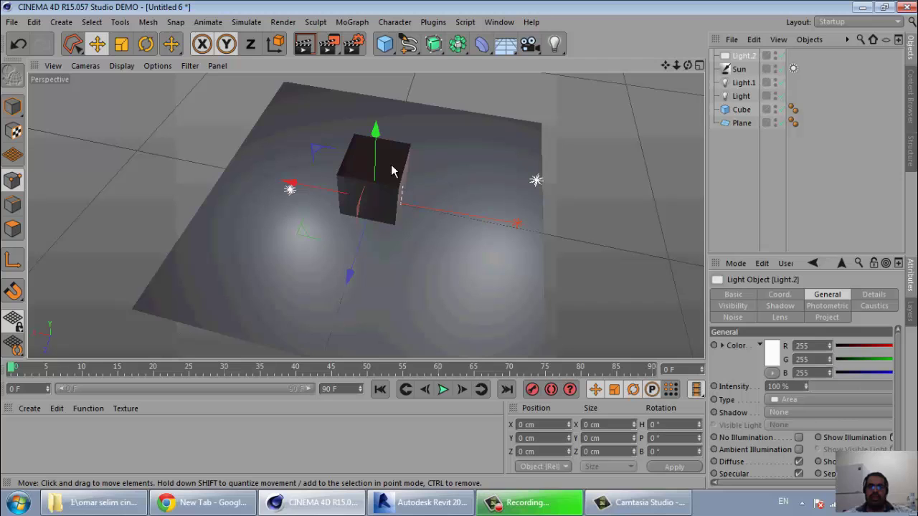
# Raise the area light Light.2 above the cube and tilt it with Rotate.
pyautogui.moveTo(392, 171); pyautogui.dragTo(459, 244)
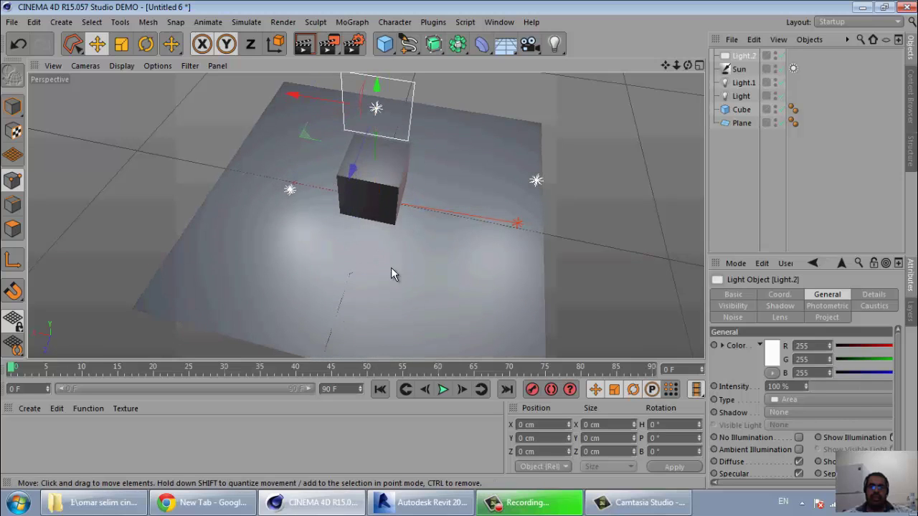
pyautogui.keyDown('alt'); pyautogui.moveTo(391, 275); pyautogui.dragTo(308, 119); pyautogui.keyUp('alt')
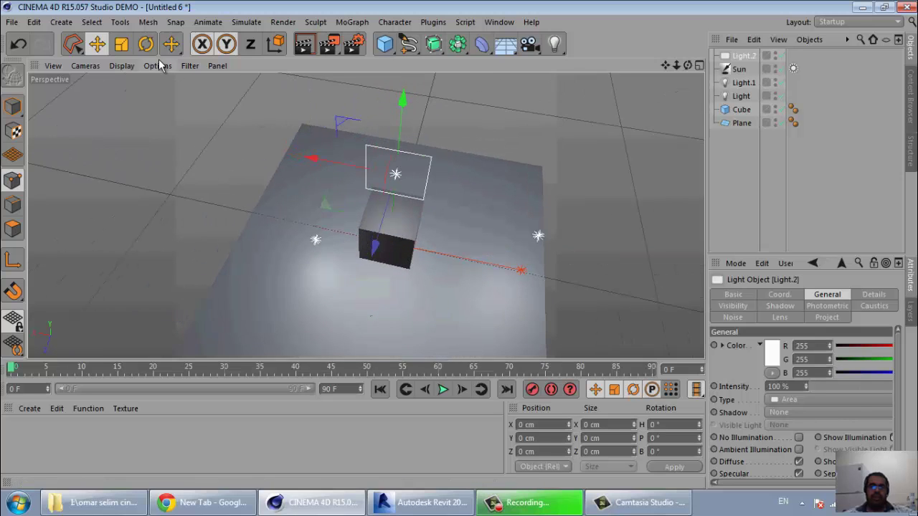
pyautogui.click(145, 44)
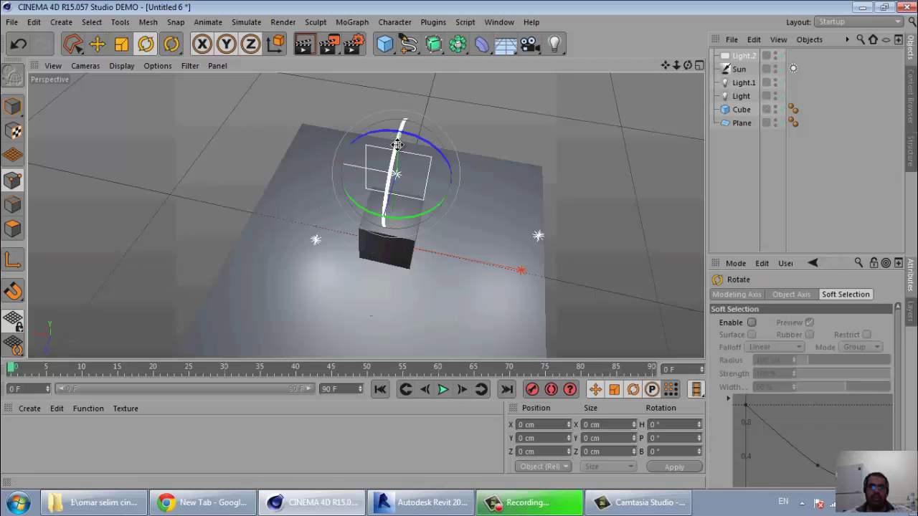
pyautogui.moveTo(398, 145); pyautogui.dragTo(387, 215)
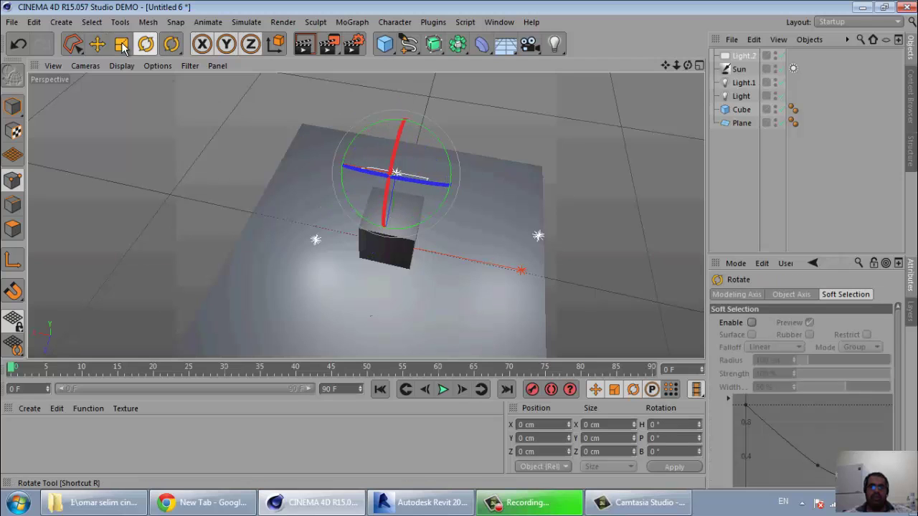
pyautogui.click(97, 44)
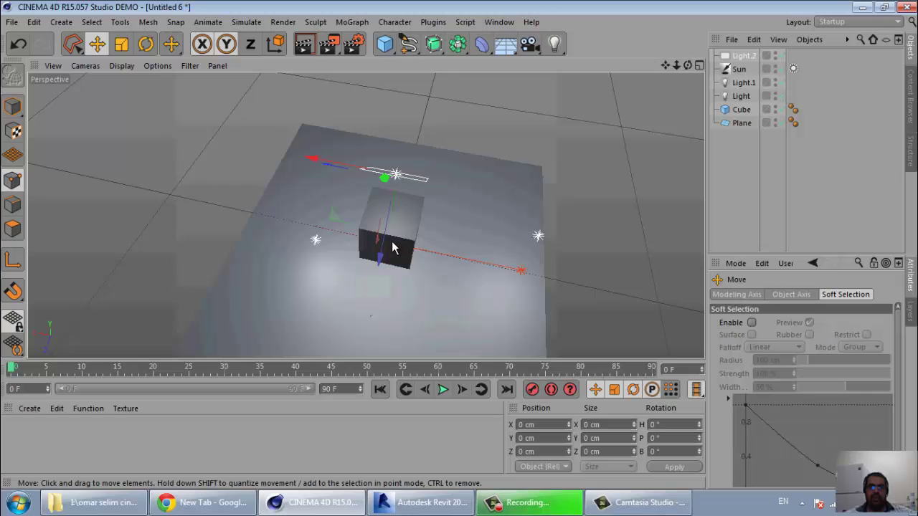
# Lift Light.2 much higher above the cube, then select the original Light.
pyautogui.moveTo(384, 251); pyautogui.dragTo(460, 249)
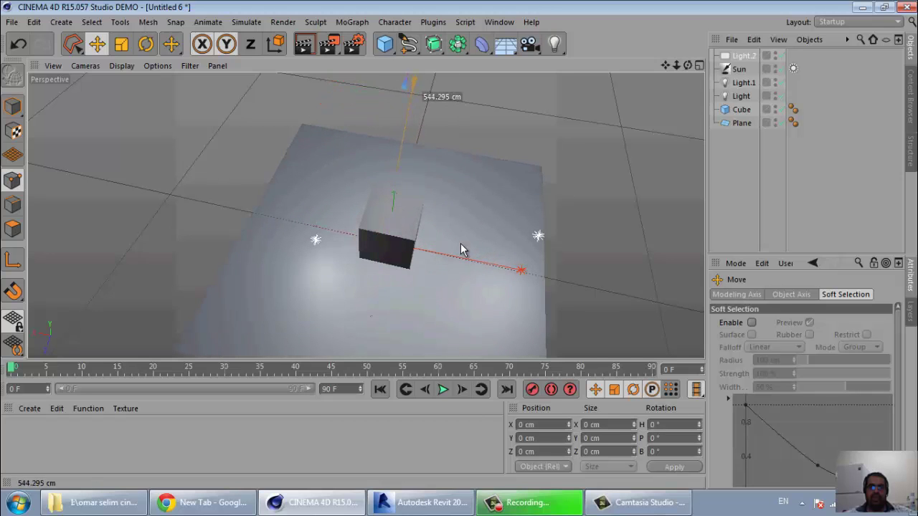
pyautogui.scroll(2, 363, 260)
pyautogui.scroll(2, 389, 287)
pyautogui.scroll(2, 388, 285)
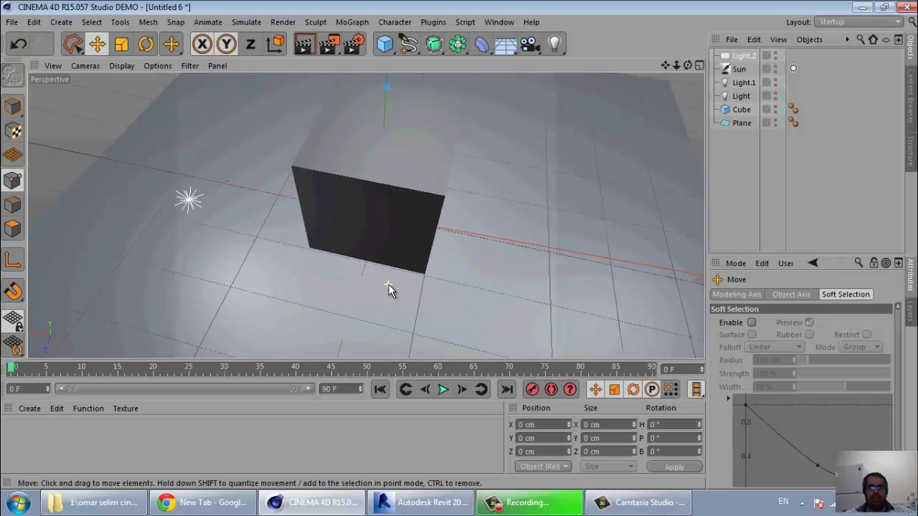
pyautogui.moveTo(442, 283)
pyautogui.keyDown('alt'); pyautogui.mouseDown()
pyautogui.moveTo(438, 258)
pyautogui.moveTo(400, 253)
pyautogui.moveTo(393, 178)
pyautogui.mouseUp(); pyautogui.keyUp('alt')
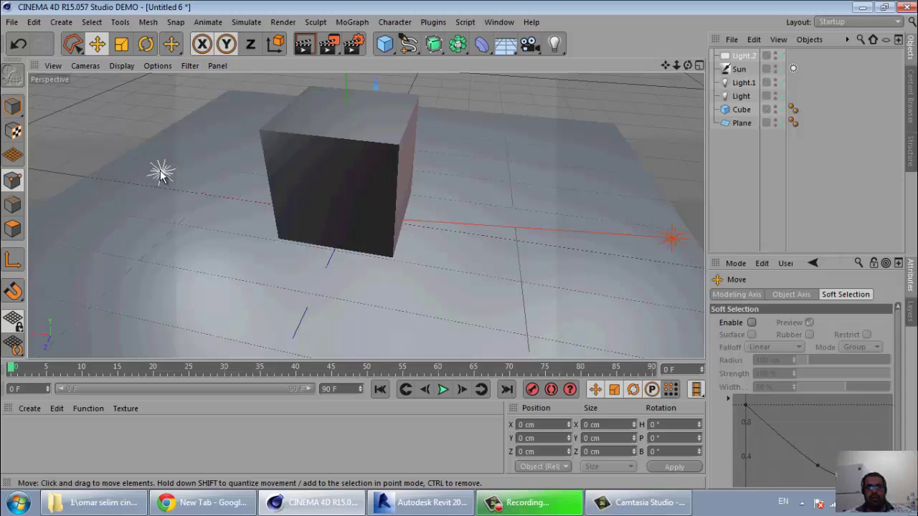
pyautogui.scroll(-4, 378, 192)
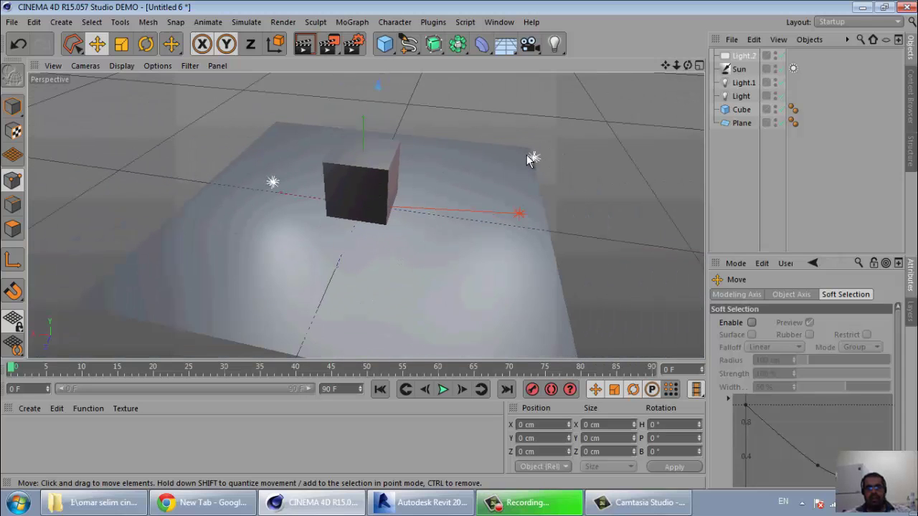
pyautogui.click(742, 97)
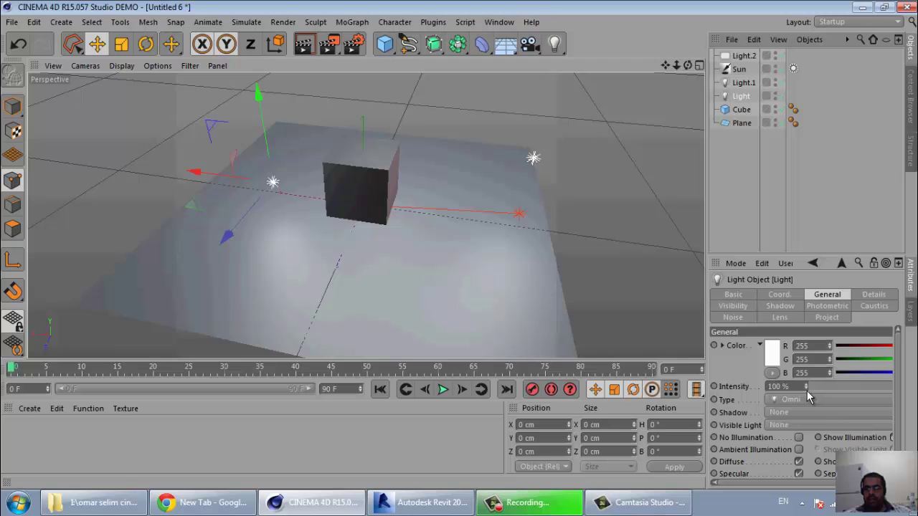
# Change Light's type to Spot and move it toward the front-left.
pyautogui.click(798, 396)
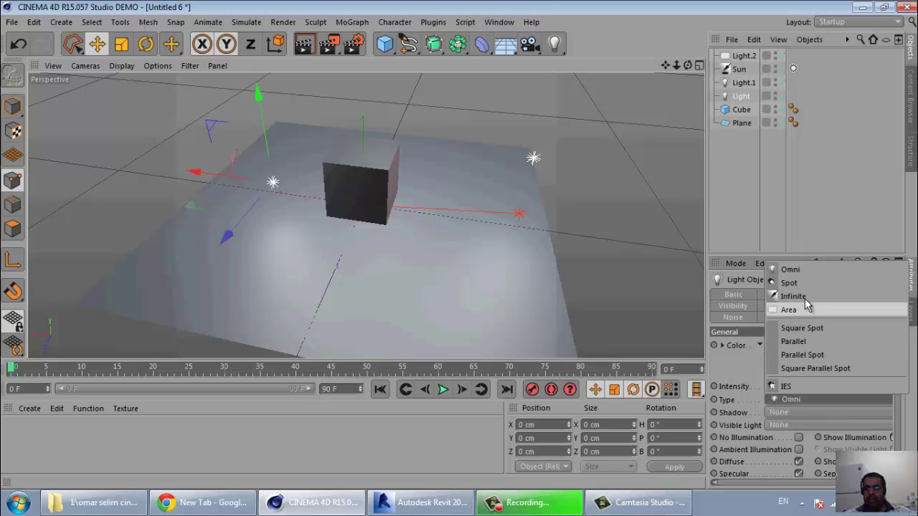
pyautogui.click(801, 285)
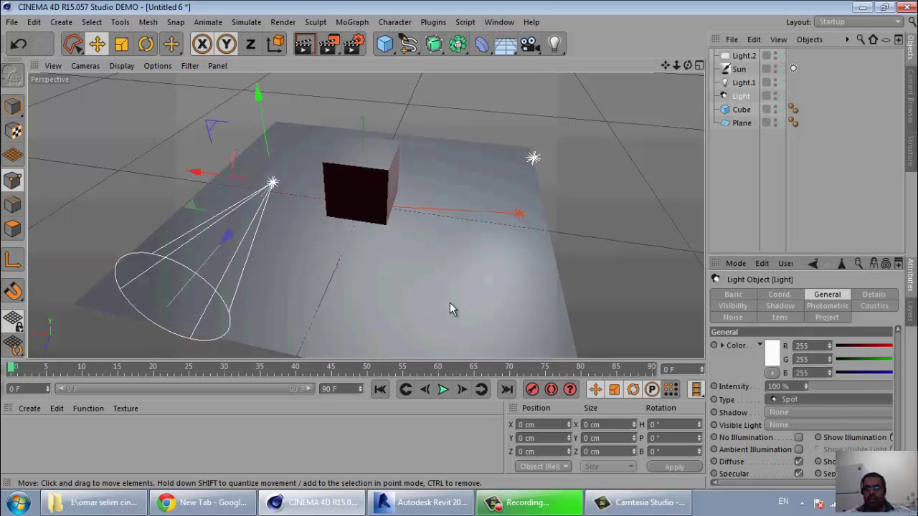
pyautogui.moveTo(226, 238); pyautogui.dragTo(190, 252)
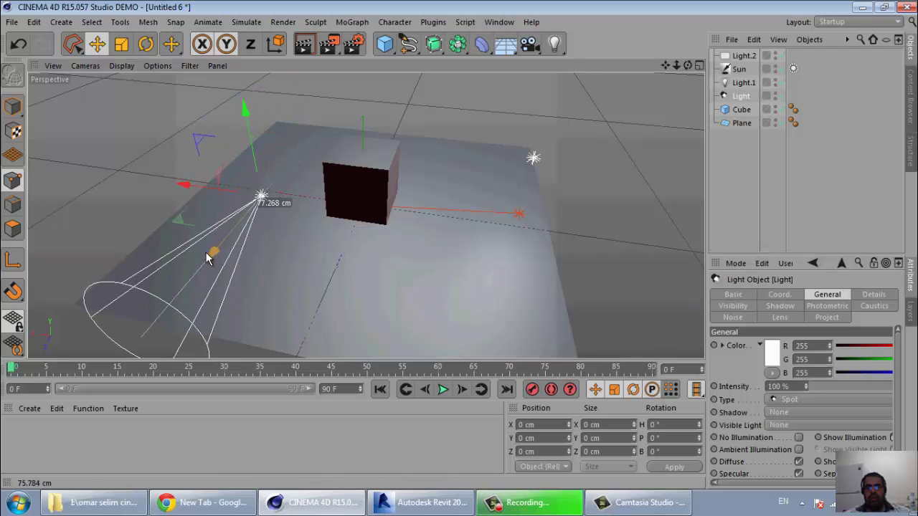
# Aim the spot light's cone at the cube and move it to the plane's left edge.
pyautogui.click(146, 44)
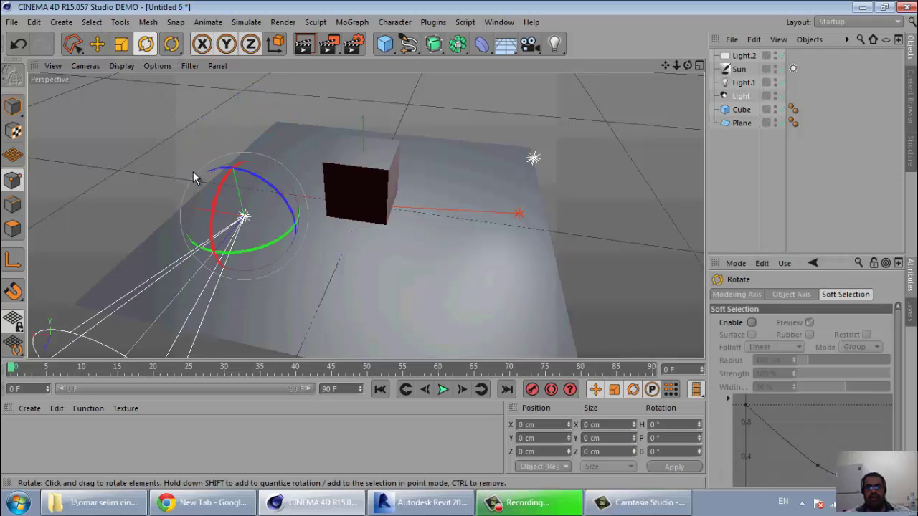
pyautogui.moveTo(211, 257); pyautogui.dragTo(408, 176)
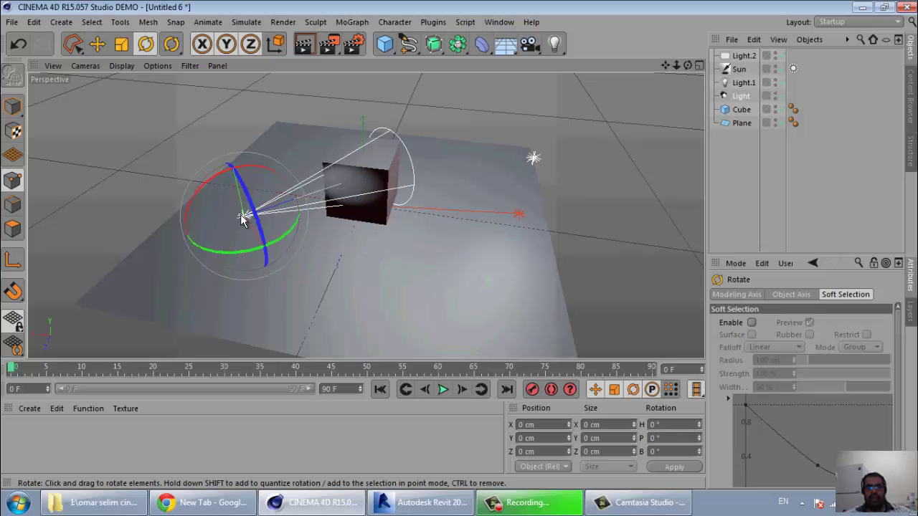
pyautogui.click(97, 43)
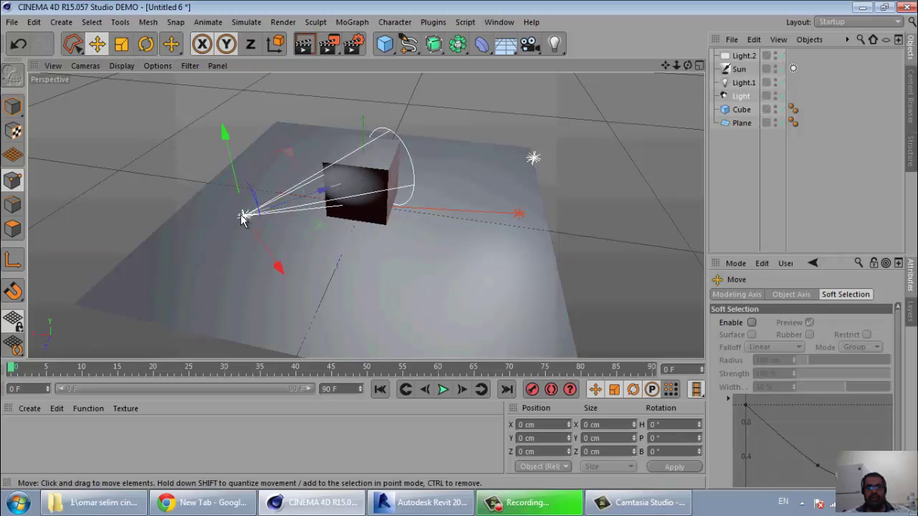
pyautogui.moveTo(242, 216); pyautogui.dragTo(97, 266)
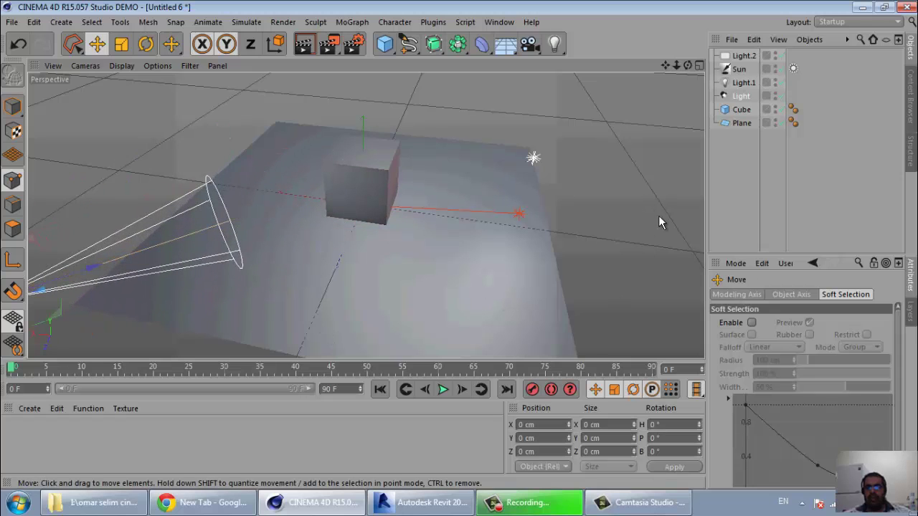
pyautogui.click(741, 96)
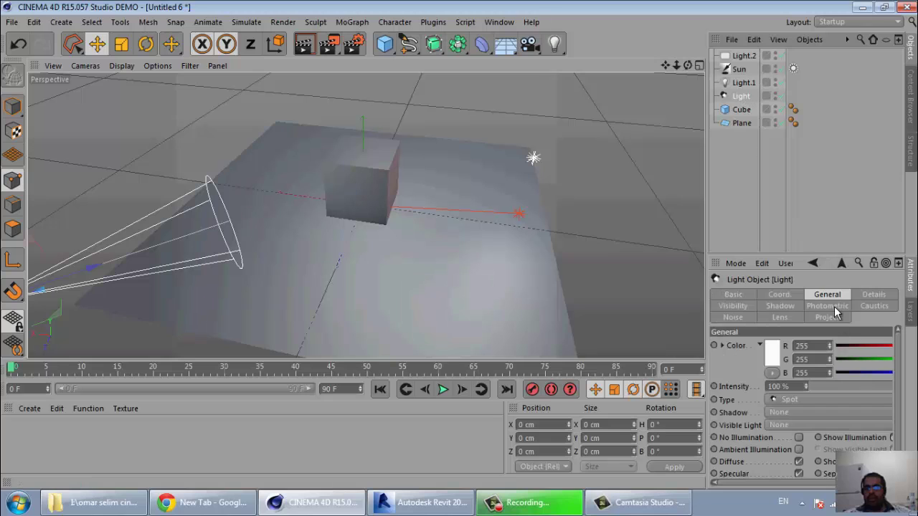
# Set the spot light's colour to dark red (158/1/1).
pyautogui.click(779, 357)
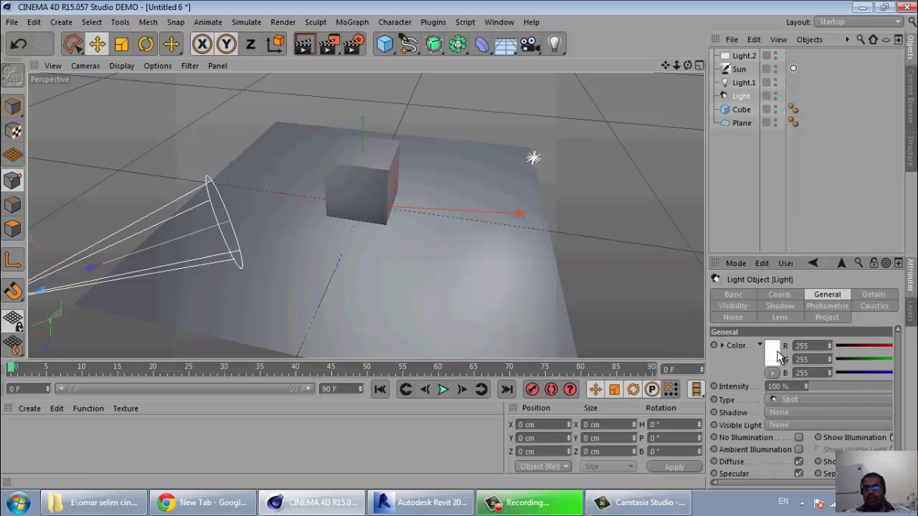
pyautogui.click(783, 333)
pyautogui.click(764, 415)
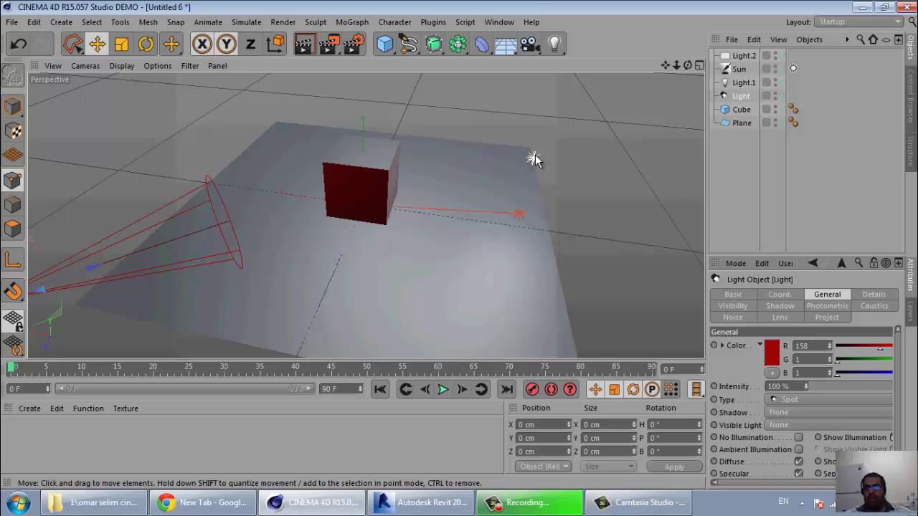
# Set Omni Light.1's colour to green (23/179/83).
pyautogui.click(747, 84)
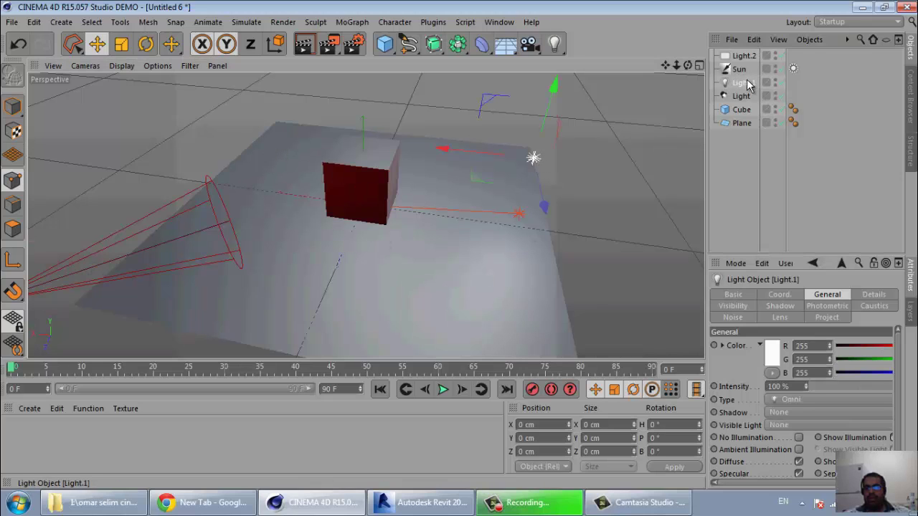
pyautogui.click(780, 358)
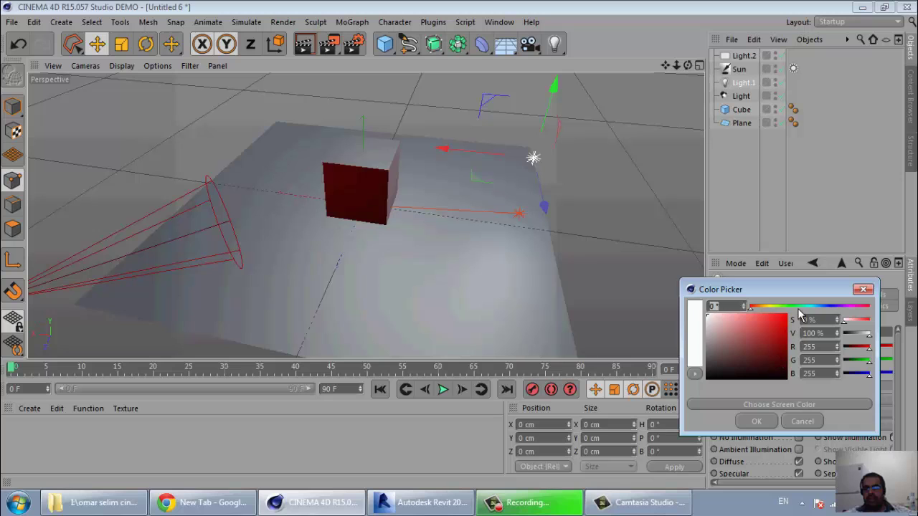
pyautogui.click(797, 306)
pyautogui.click(776, 333)
pyautogui.click(756, 421)
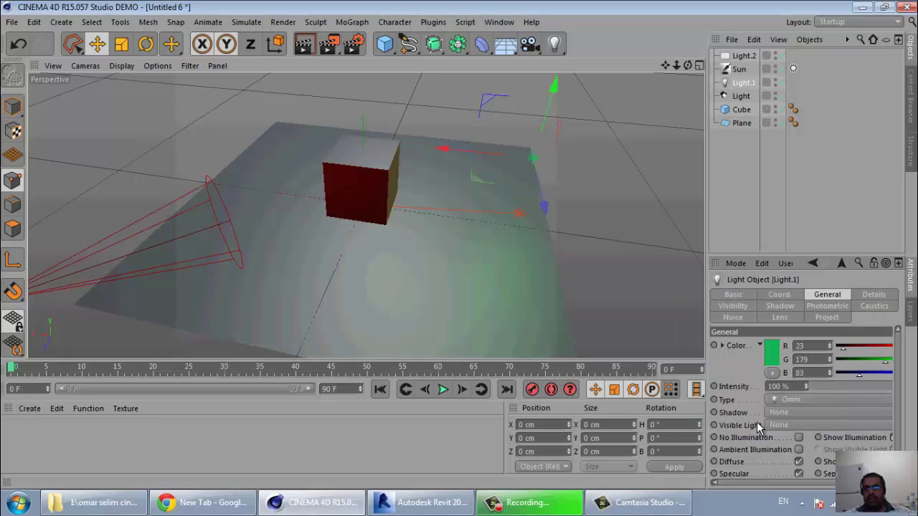
pyautogui.scroll(2, 287, 187)
pyautogui.scroll(2, 358, 184)
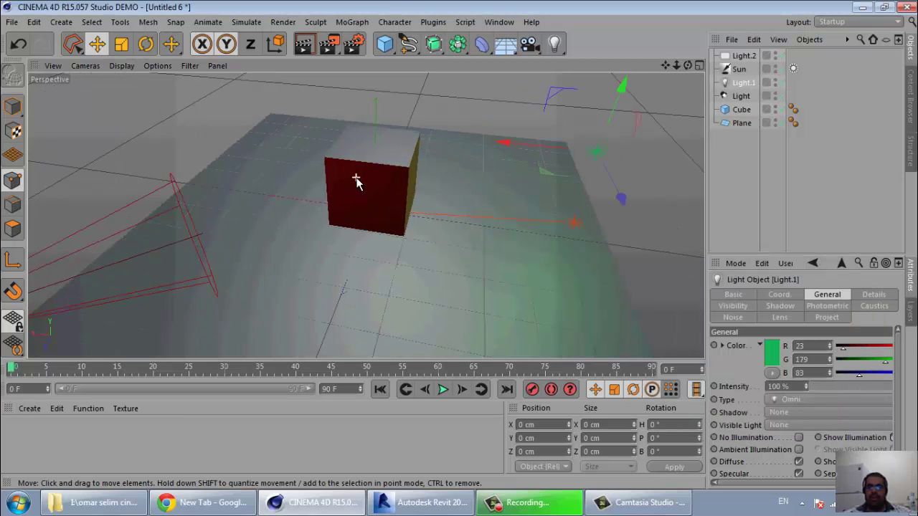
# Preview-render the red- and green-lit cube scene in the viewport, then re-render it.
pyautogui.click(303, 43)
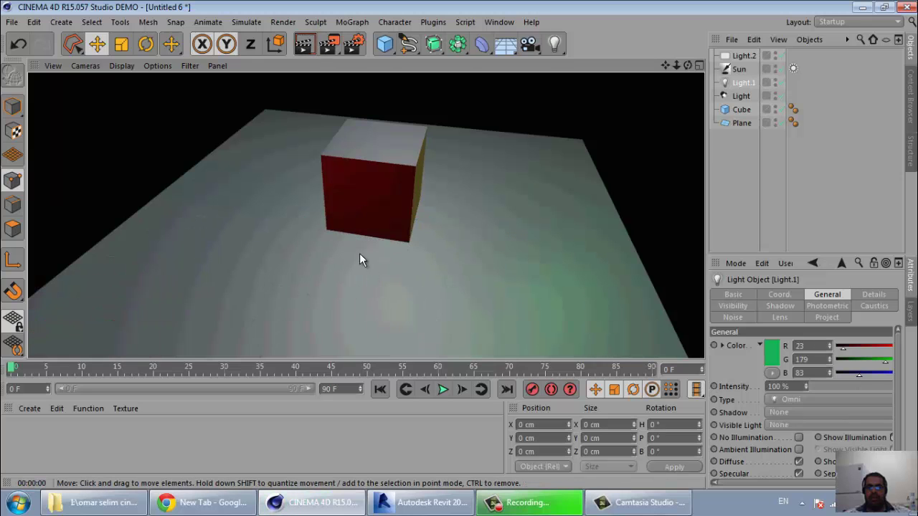
pyautogui.click(296, 169)
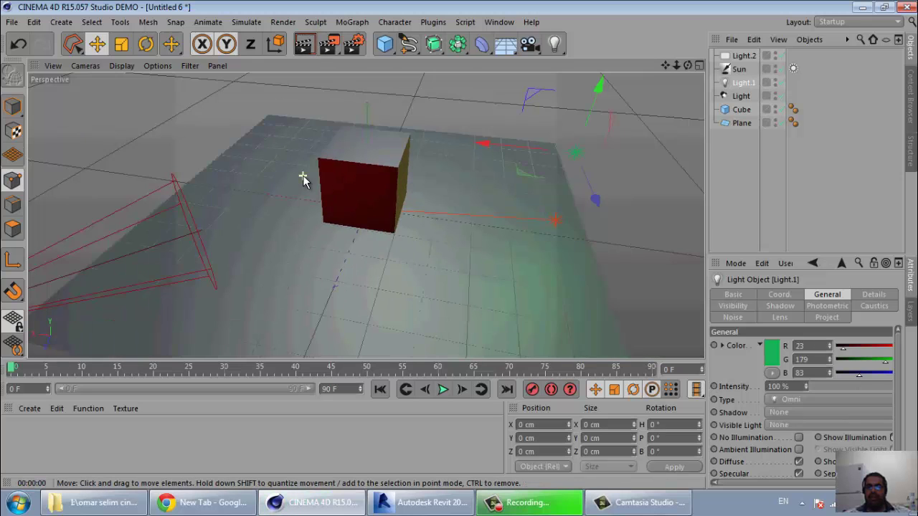
pyautogui.click(303, 43)
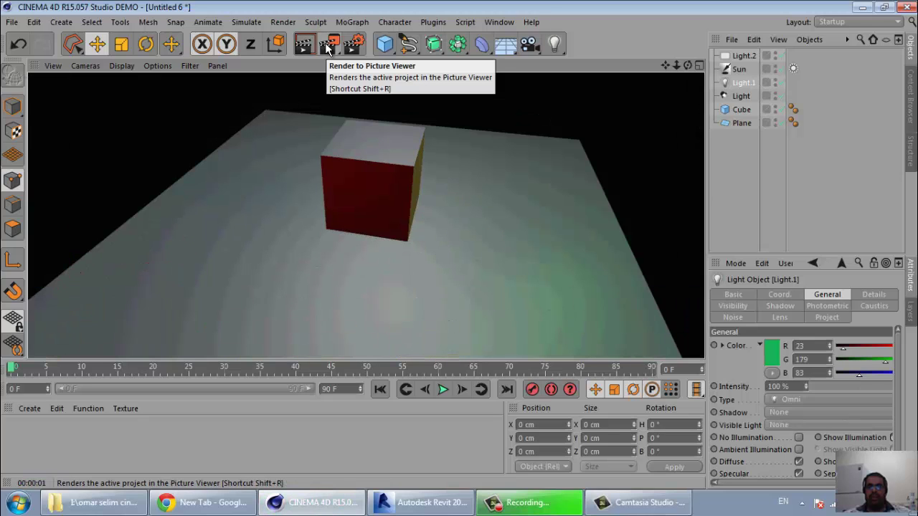
# Render the scene to the Picture Viewer and display the earlier Untitled 2 render from history.
pyautogui.click(327, 48)
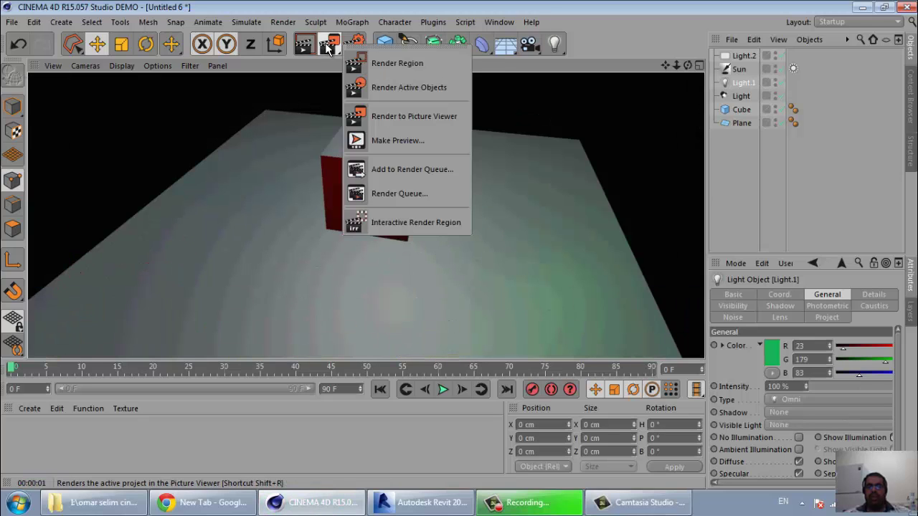
pyautogui.click(324, 43)
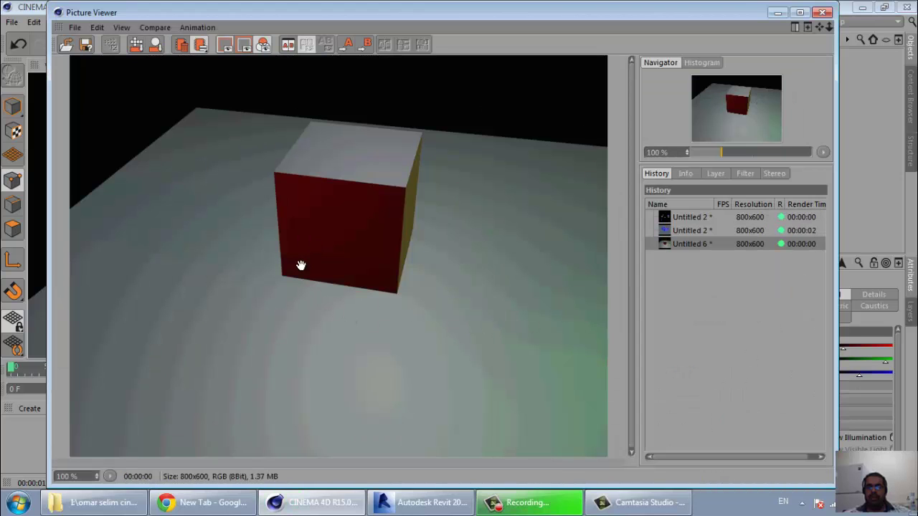
pyautogui.click(710, 227)
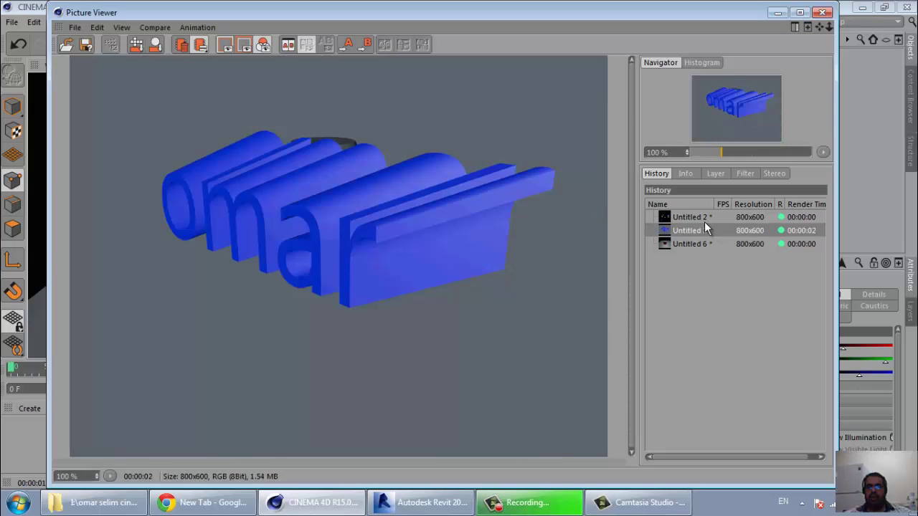